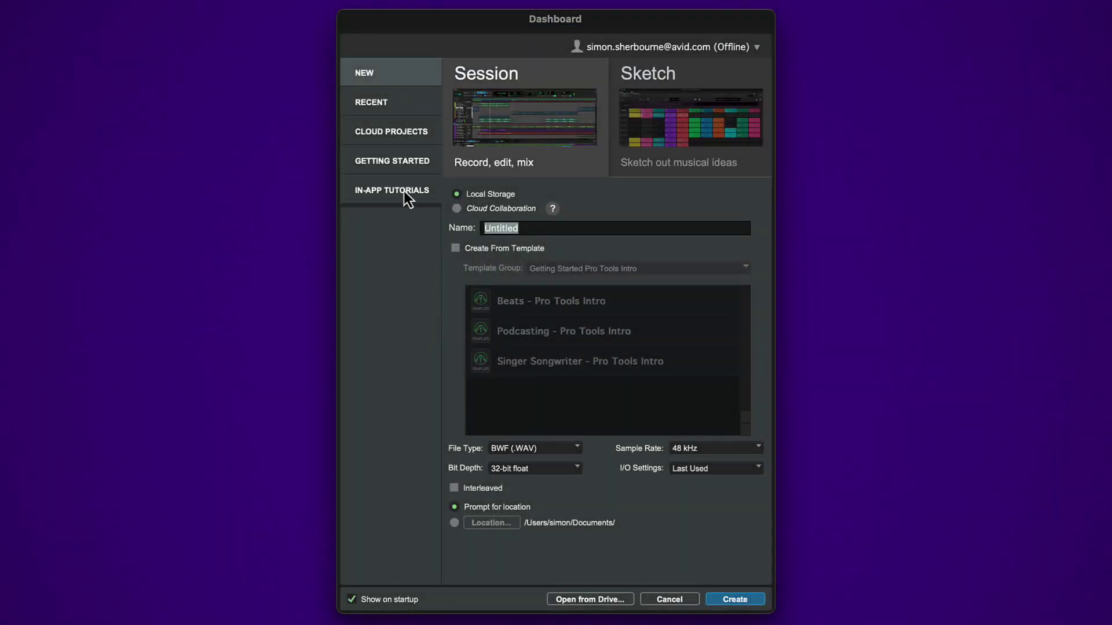
- Open the Dolby Atmos Demo from the Dashboard's Getting Started resources
left_click(385, 167)
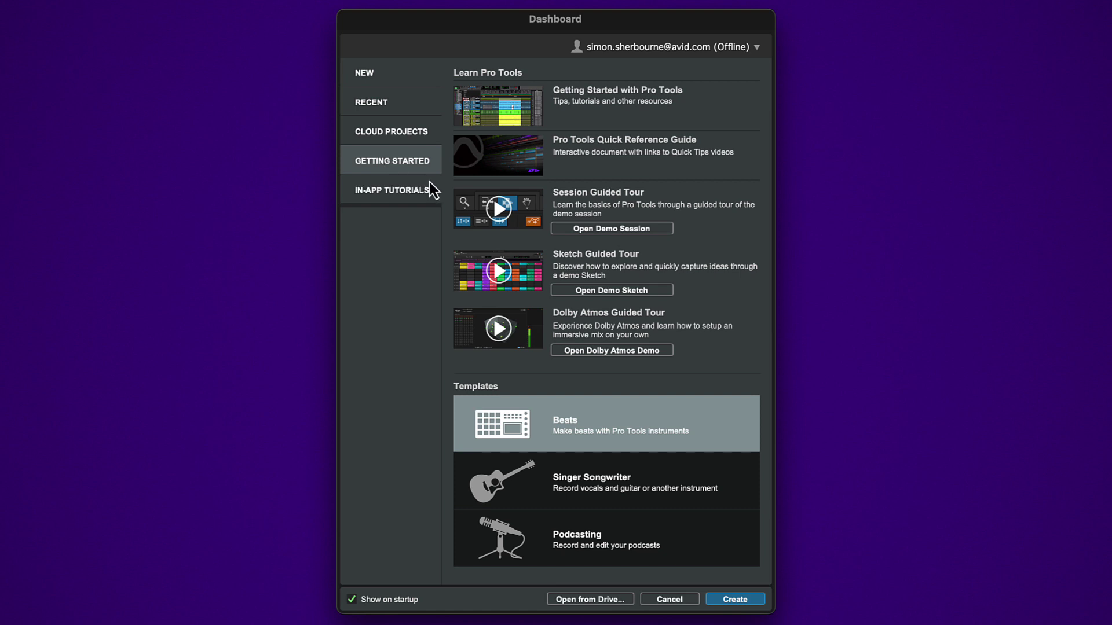
left_click(619, 354)
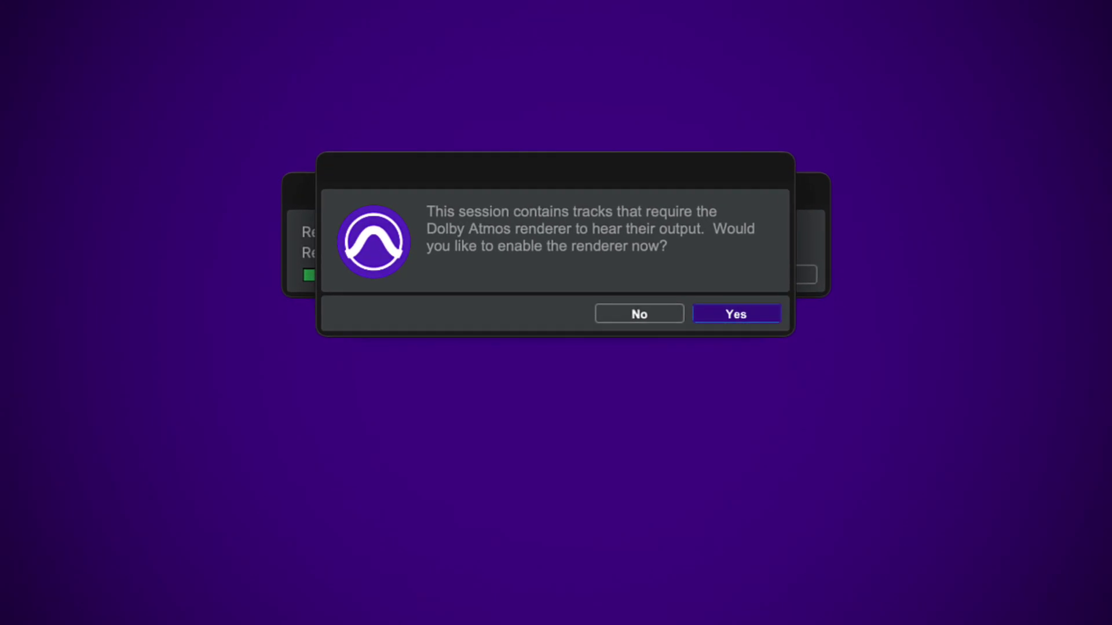
- Accept the Dolby Atmos renderer prompt for the demo session and start playback
left_click(751, 320)
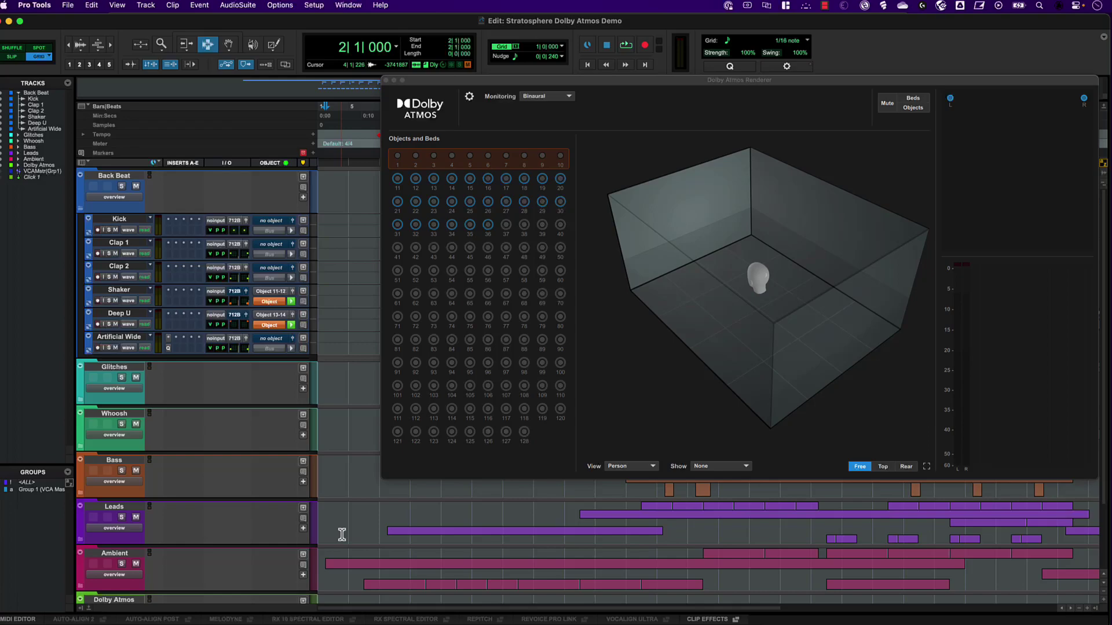
key("space")
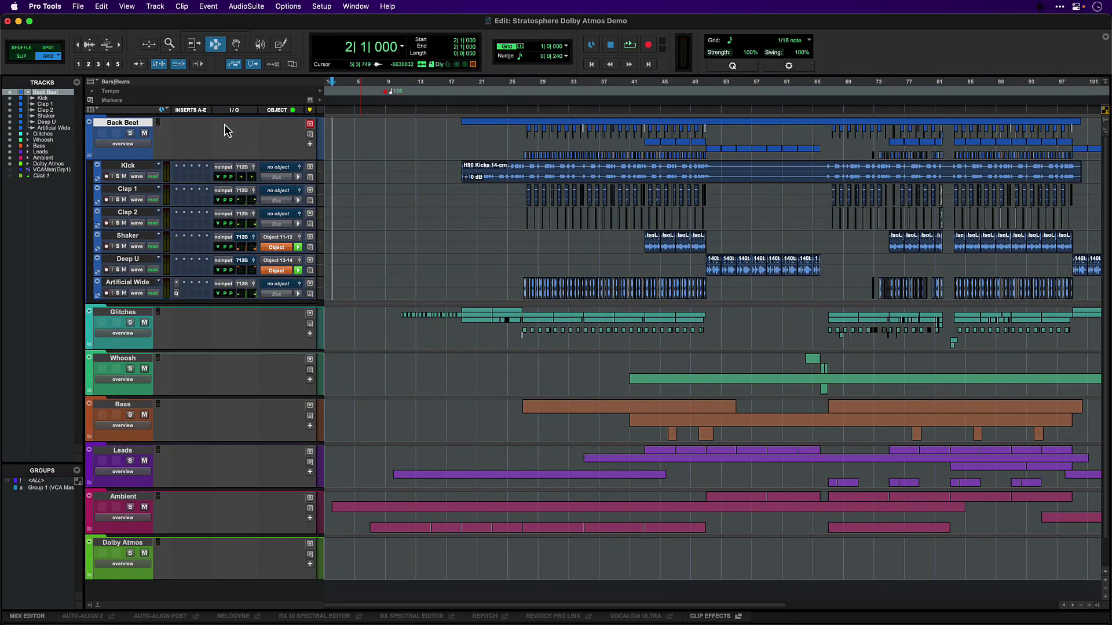
- In I/O Setup's Output page, keep External Headphones 1-2 as the monitor path
left_click(322, 6)
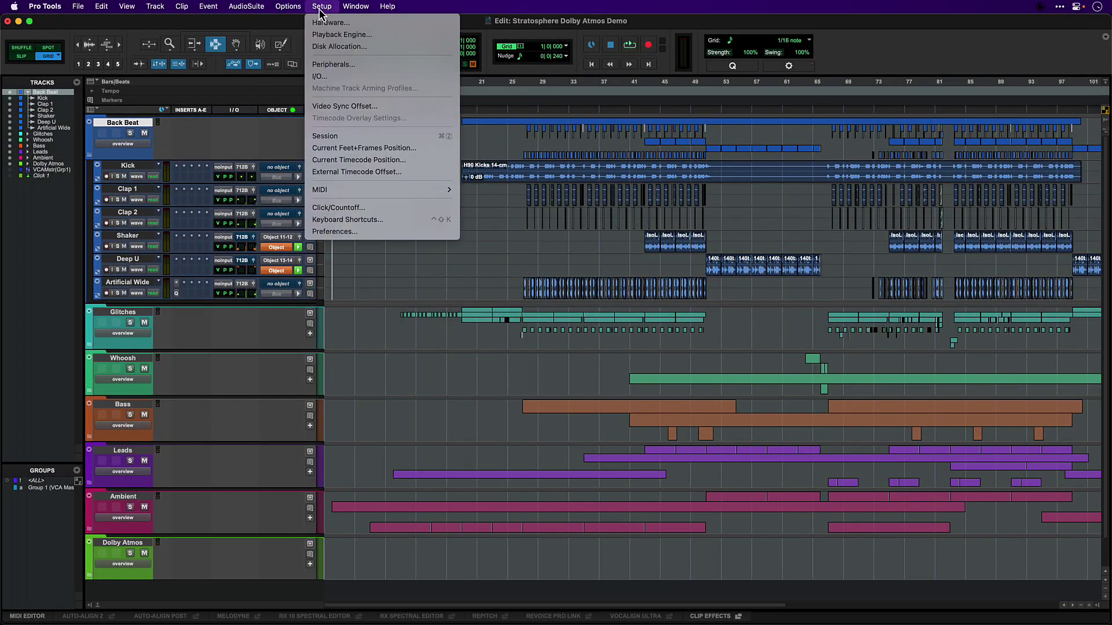
left_click(342, 75)
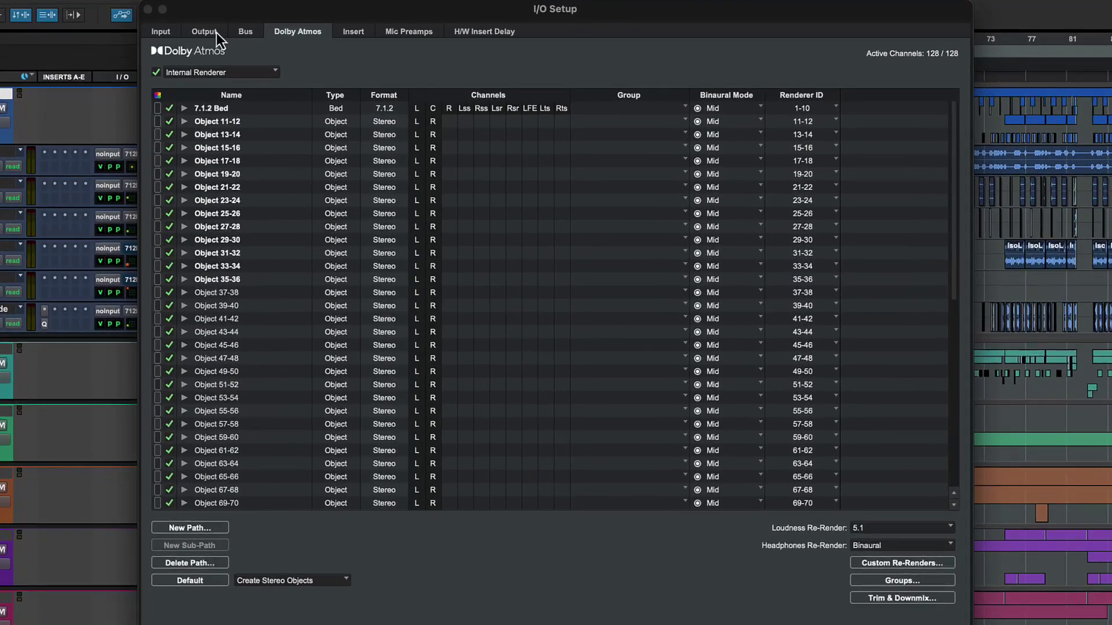
left_click(296, 77)
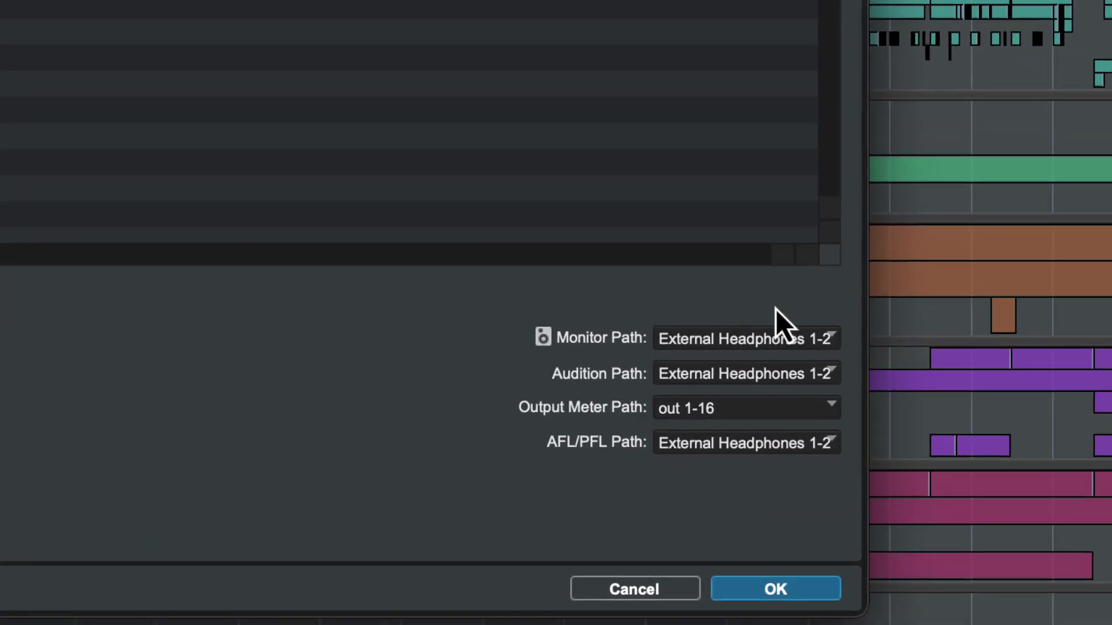
left_click(934, 529)
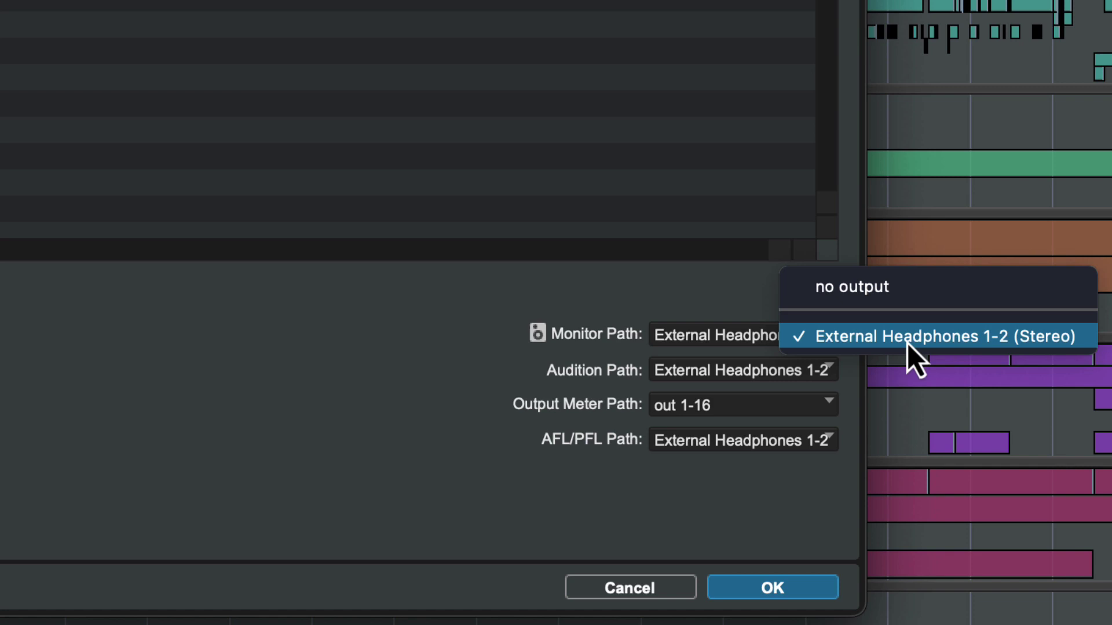
left_click(723, 295)
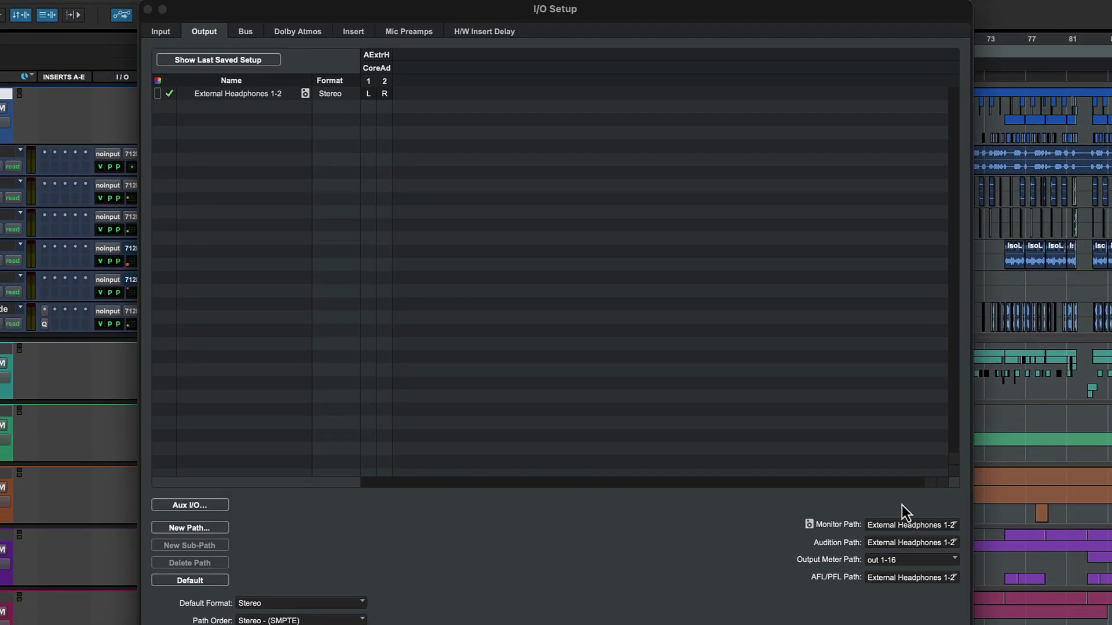
- On the Dolby Atmos page of I/O Setup, keep the Internal Renderer selected
left_click(298, 32)
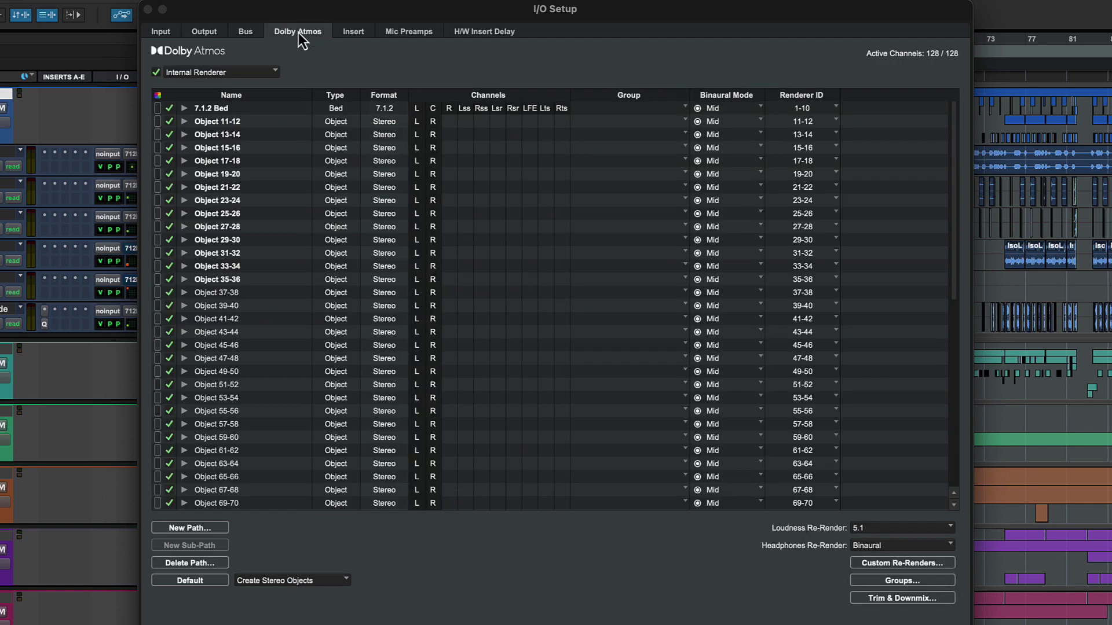
left_click(271, 73)
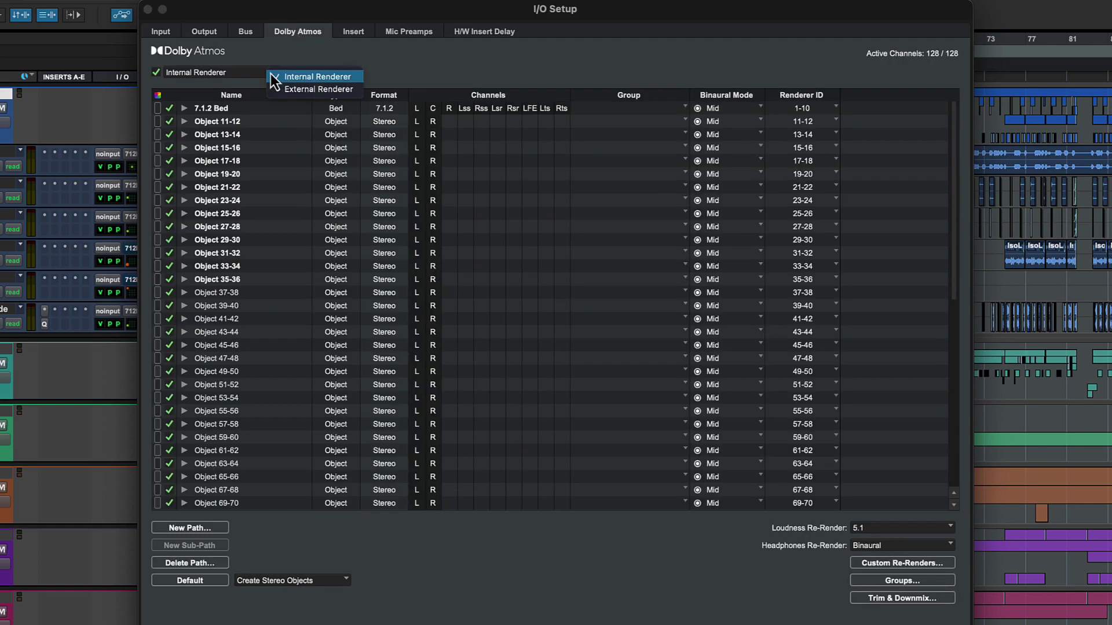
left_click(345, 79)
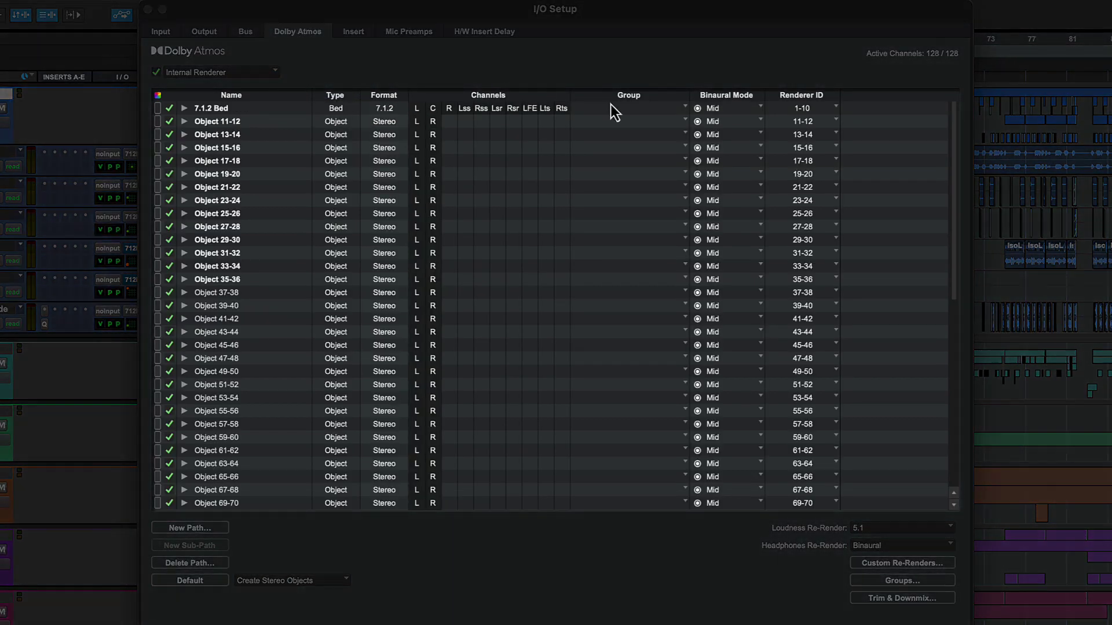
mouse_move(952, 191)
left_mouse_down()
mouse_move(964, 370)
mouse_move(946, 198)
left_mouse_up()
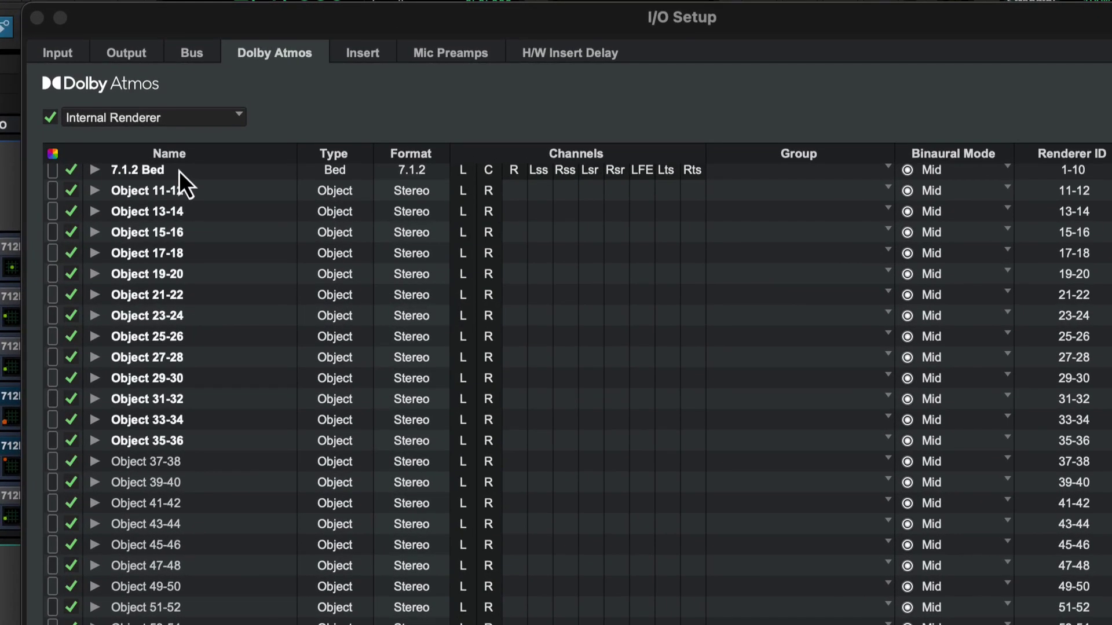
- Review the 7.1.2 Bed and Object 11-16 paths, keep binaural mode at Mid, and confirm with OK
left_click(236, 112)
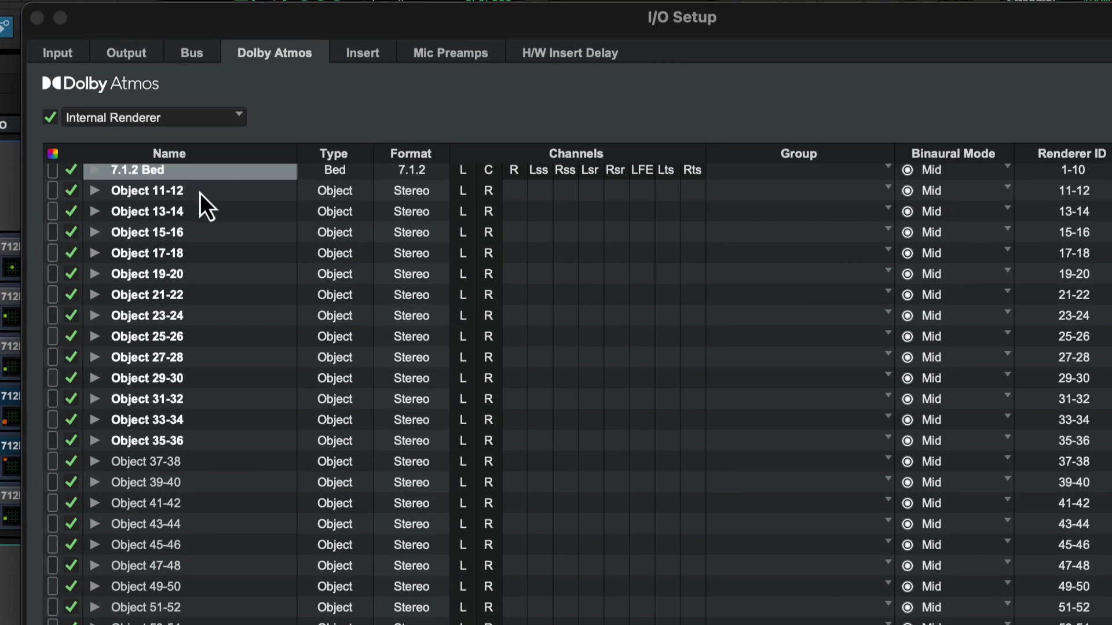
left_click(200, 193)
left_click(204, 211)
left_click(217, 240)
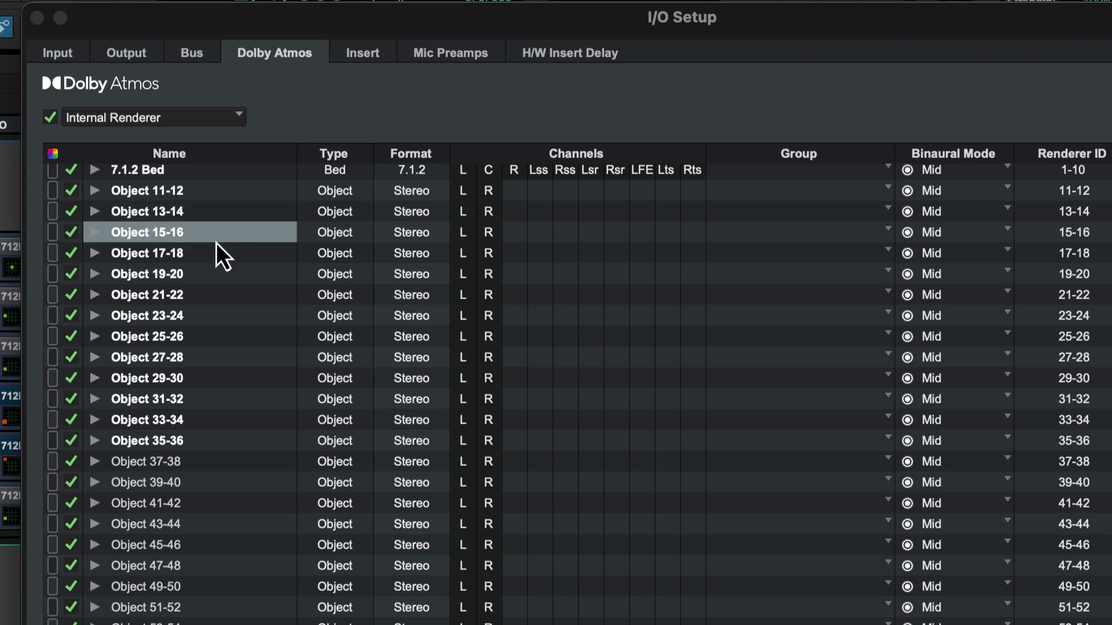
left_click(991, 196)
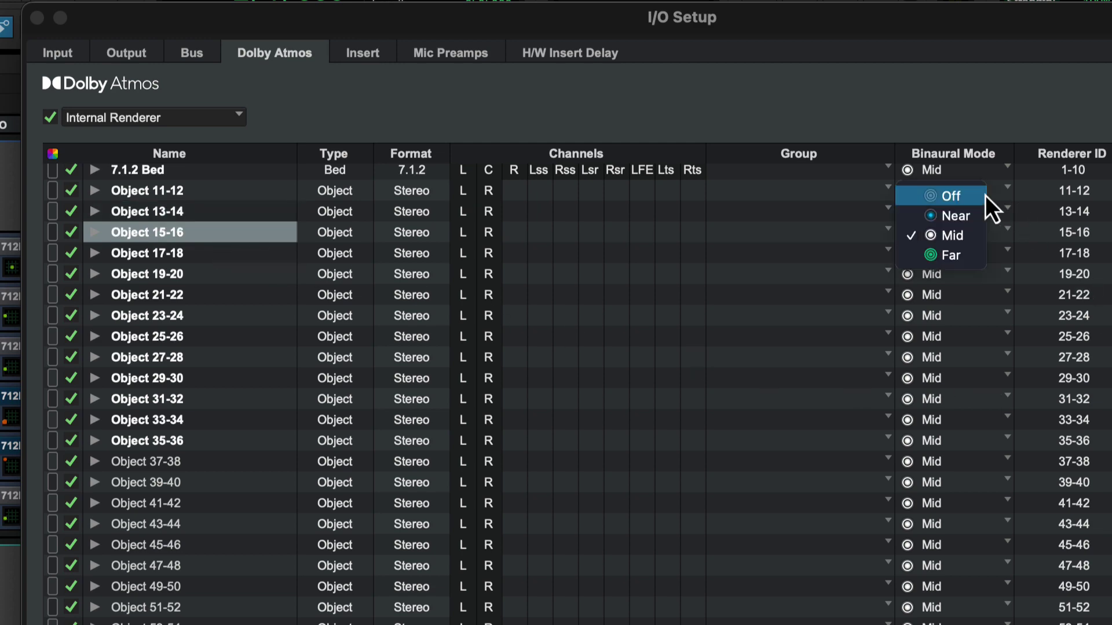
left_click(973, 235)
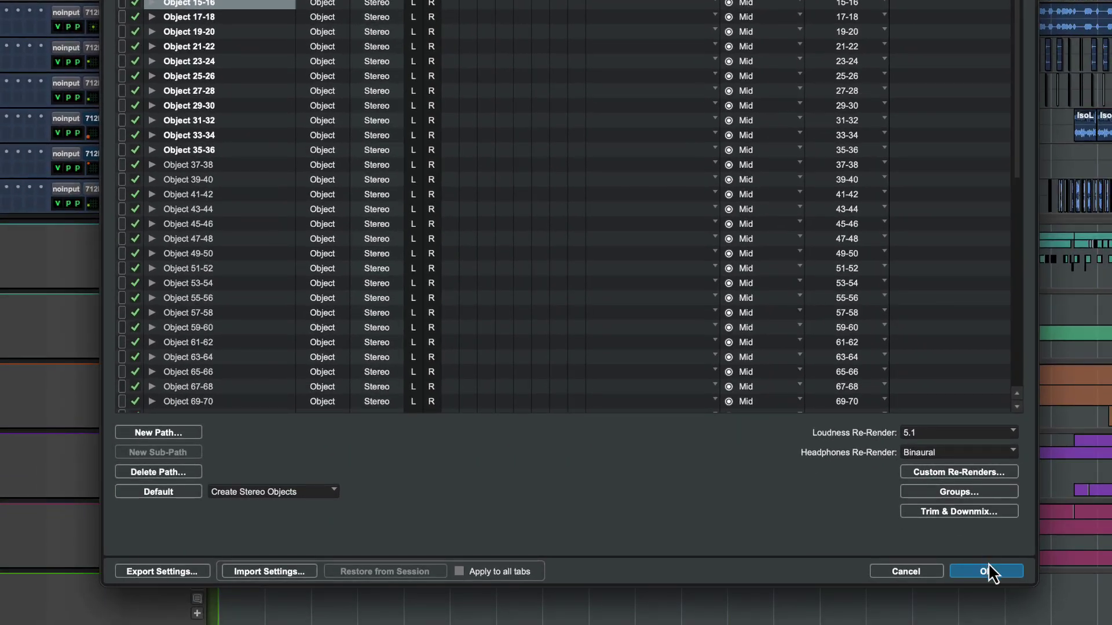
left_click(986, 571)
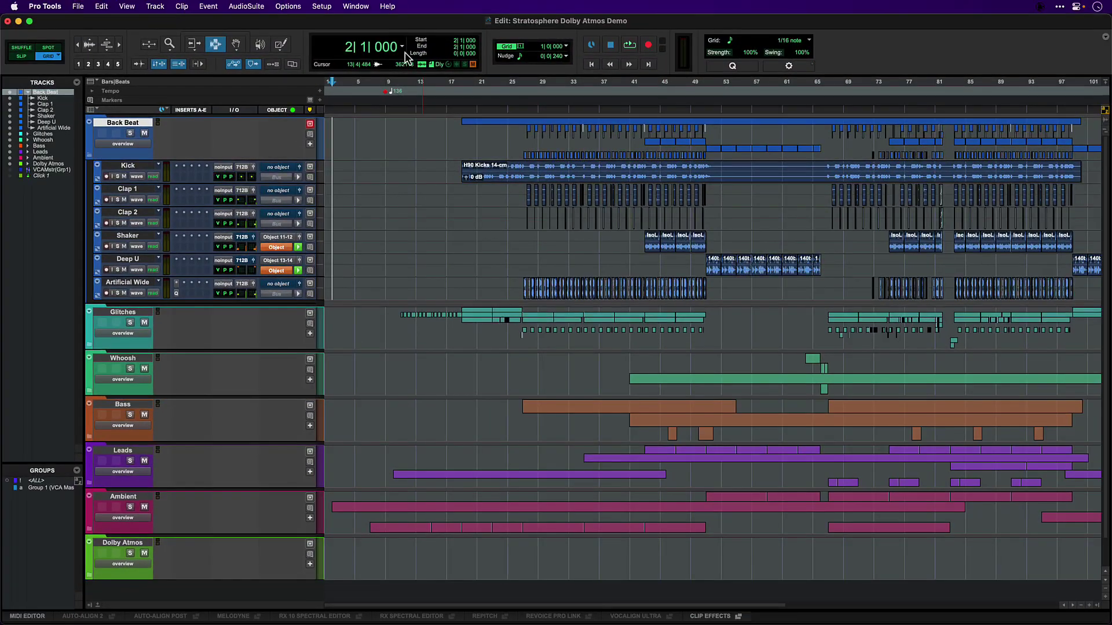
- Open the Dolby Atmos Renderer window and change its monitoring from 2.0 to Binaural
left_click(359, 5)
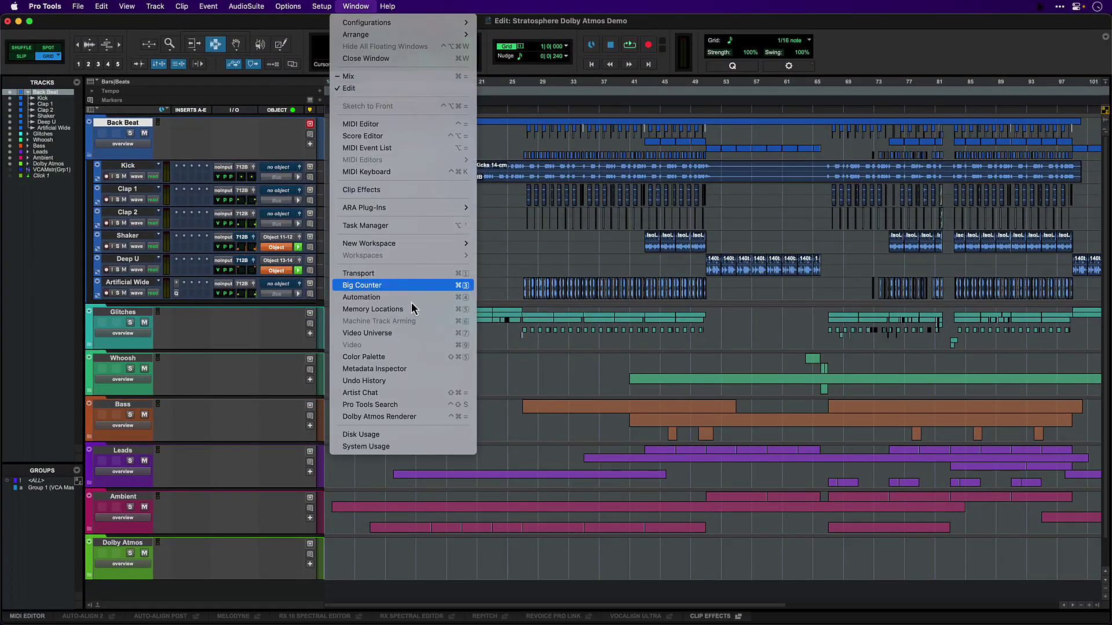
left_click(425, 416)
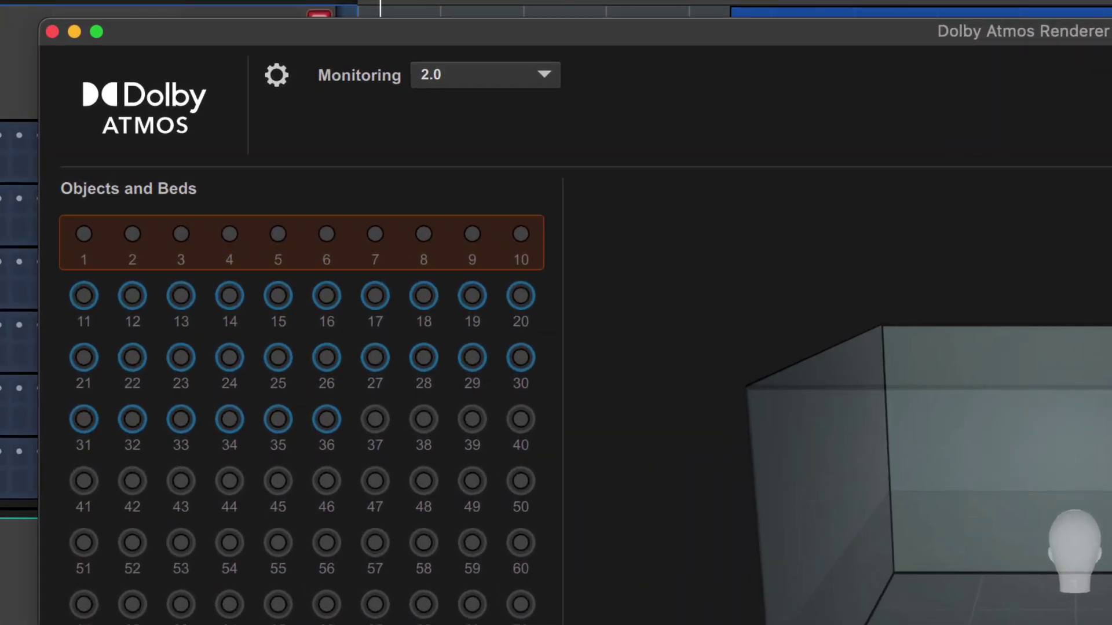
left_click(512, 76)
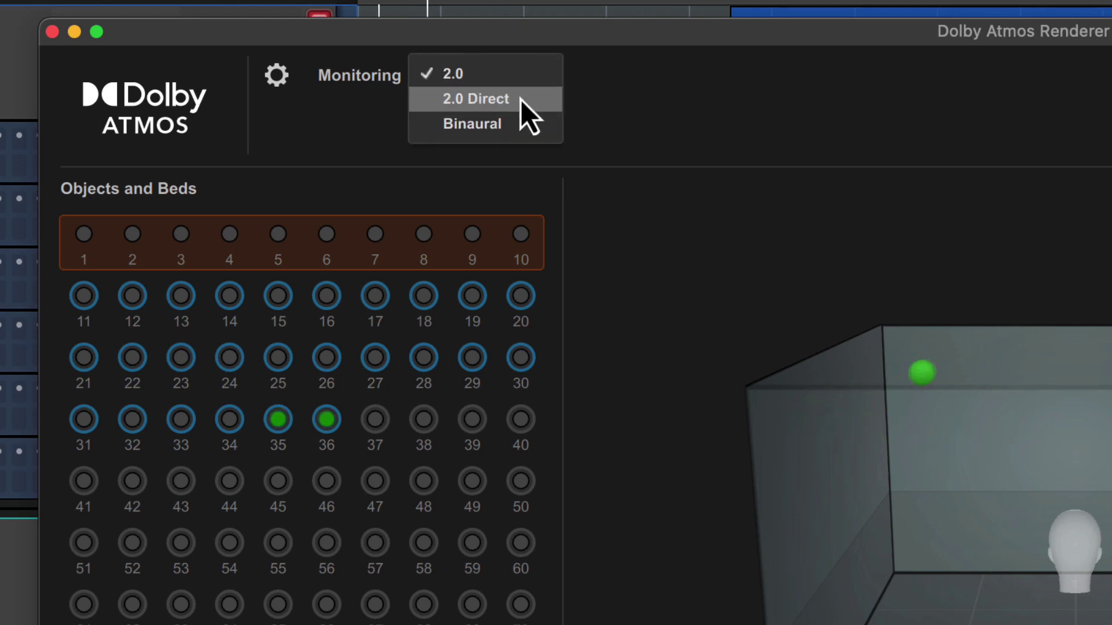
left_click(527, 133)
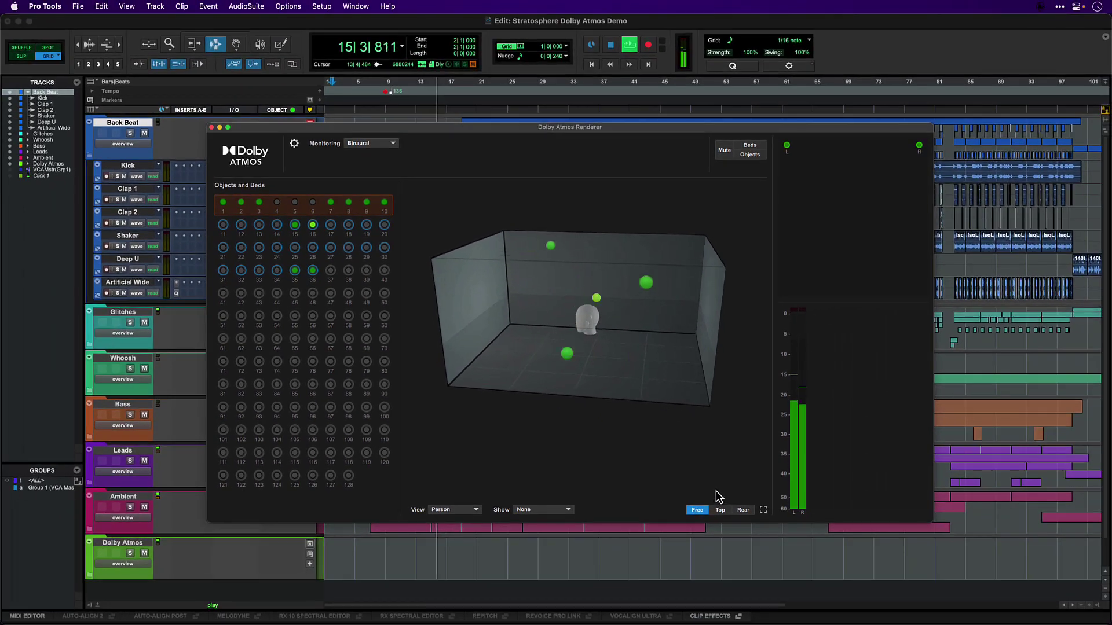
- Close the Renderer, expand the Glitches folder's tracks, and switch to the Mix window with Cmd+=
left_click_drag(719, 480, 628, 435)
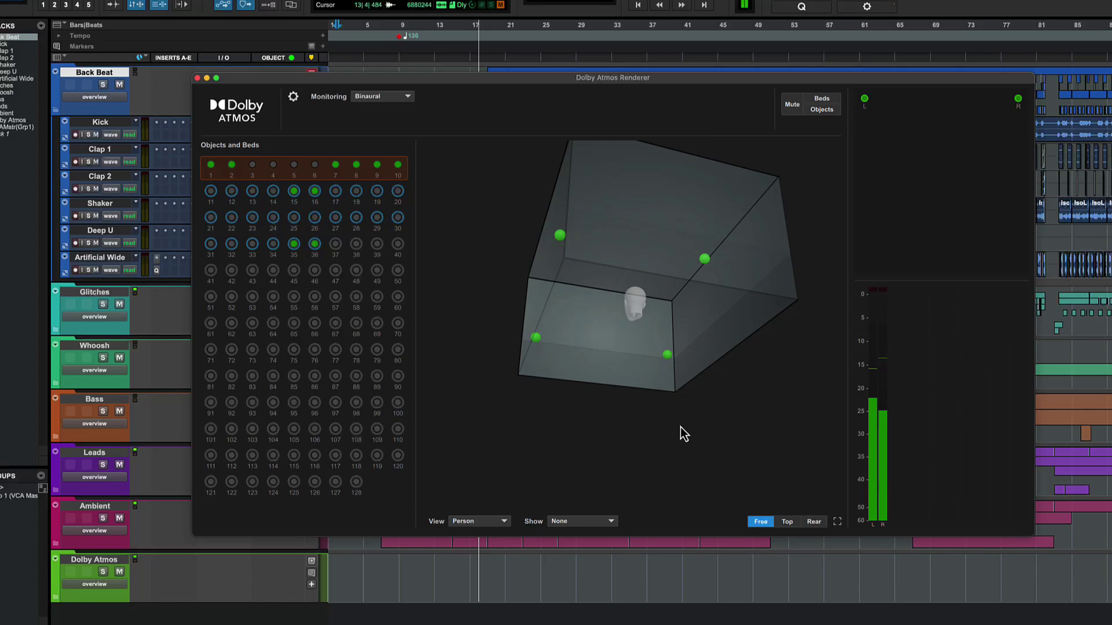
left_click(179, 13)
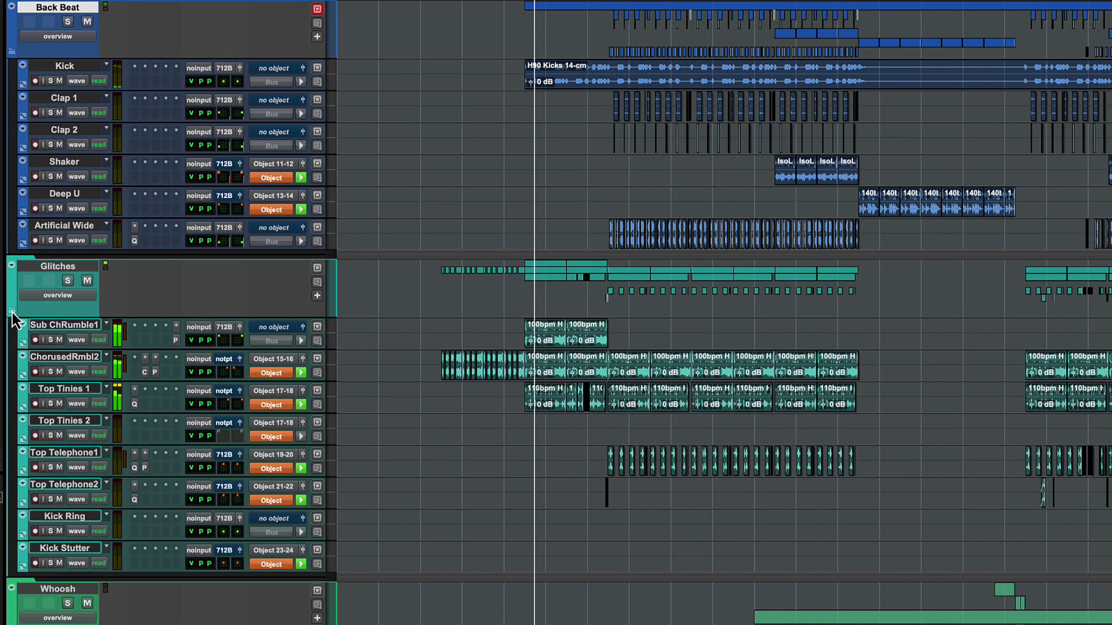
left_click(12, 311)
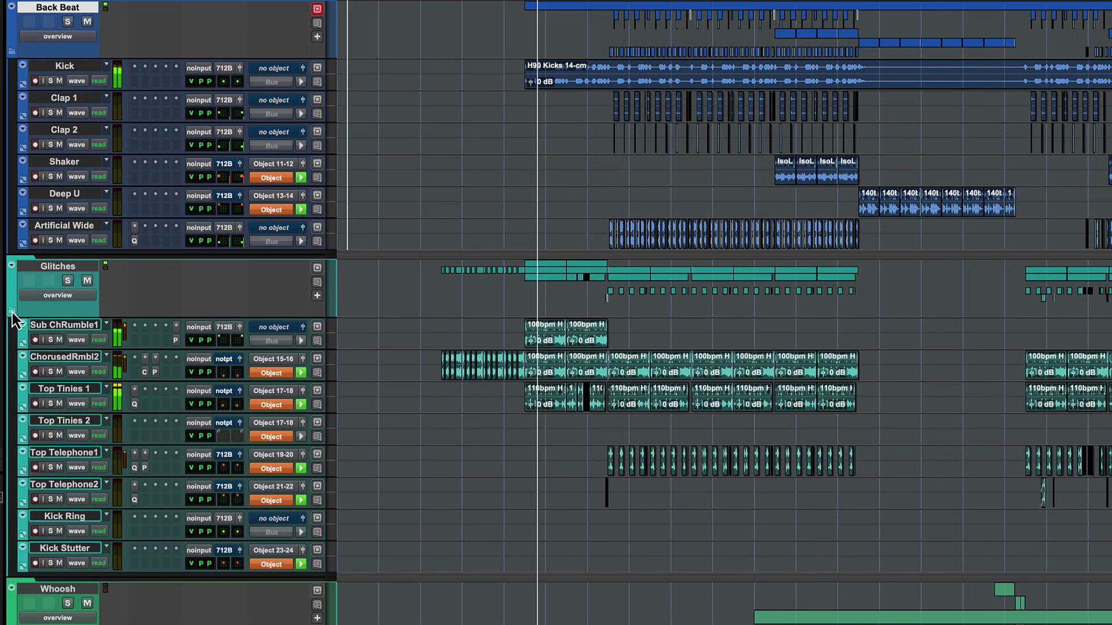
scroll(147, 513, "down", 6)
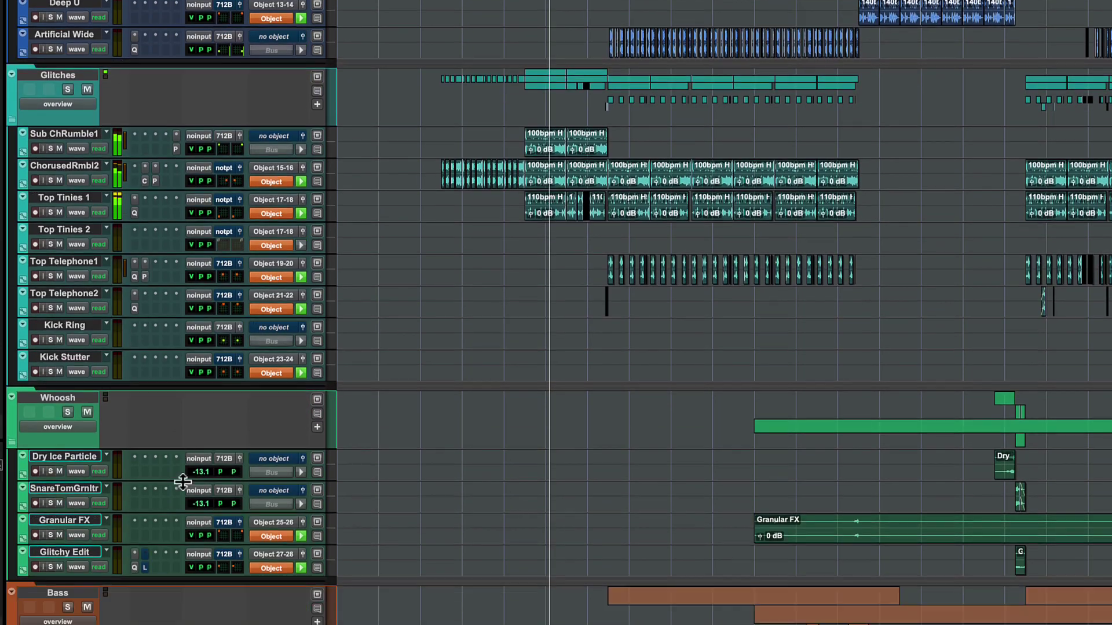
scroll(182, 481, "down", 2)
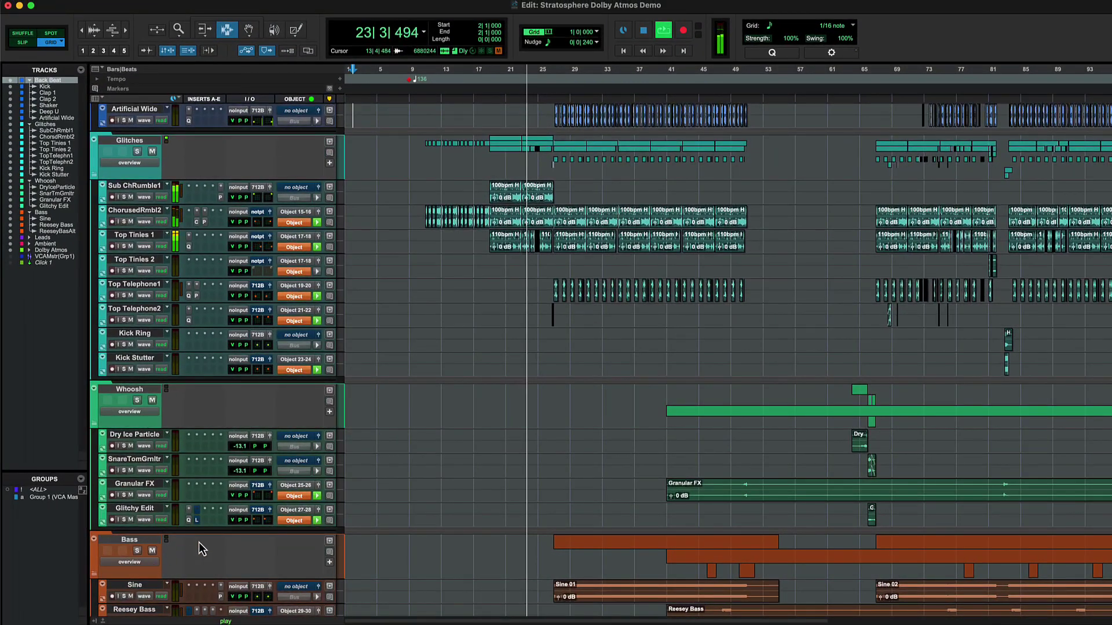
key("super+equal")
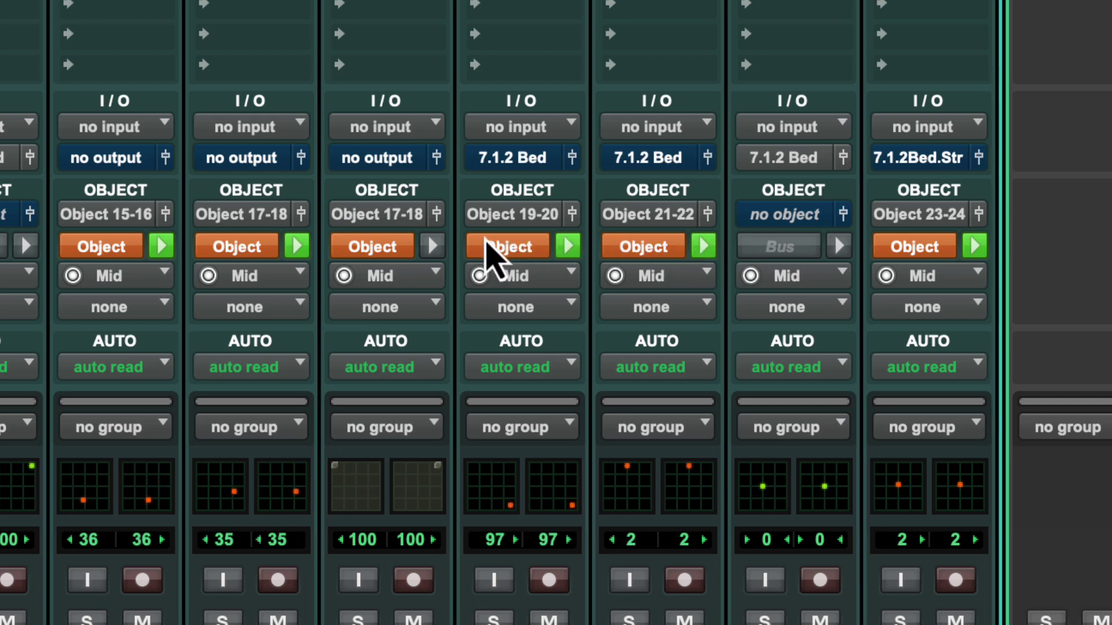
- Keep the Object 19-20 track's output on the 7.1.2 Bed, leaving its object assignment unchanged
left_click(532, 160)
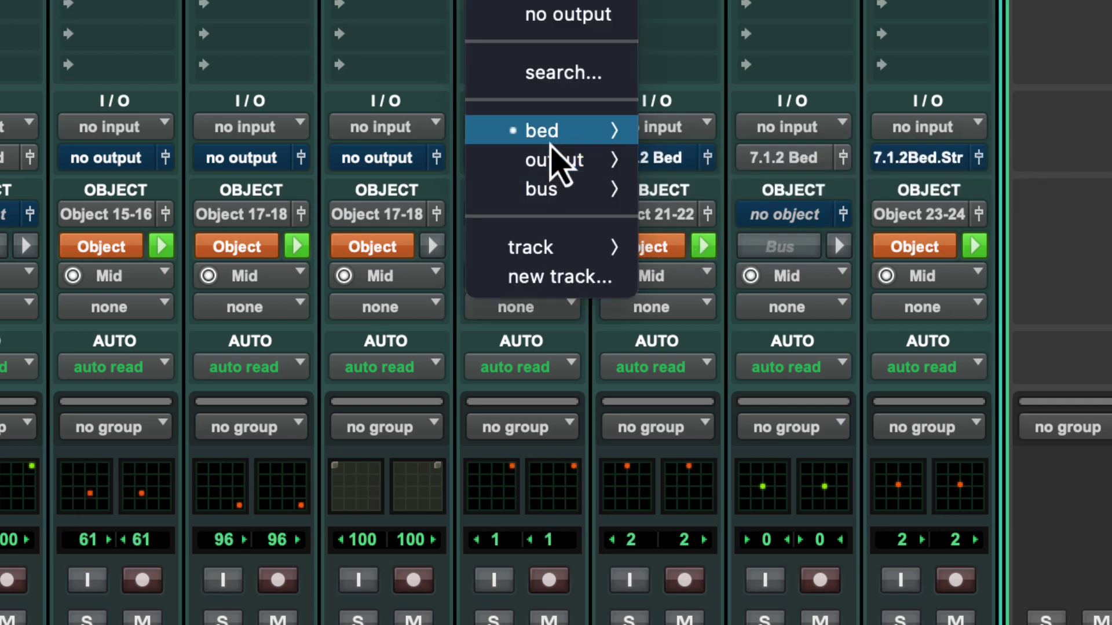
mouse_move(544, 130)
left_click(775, 110)
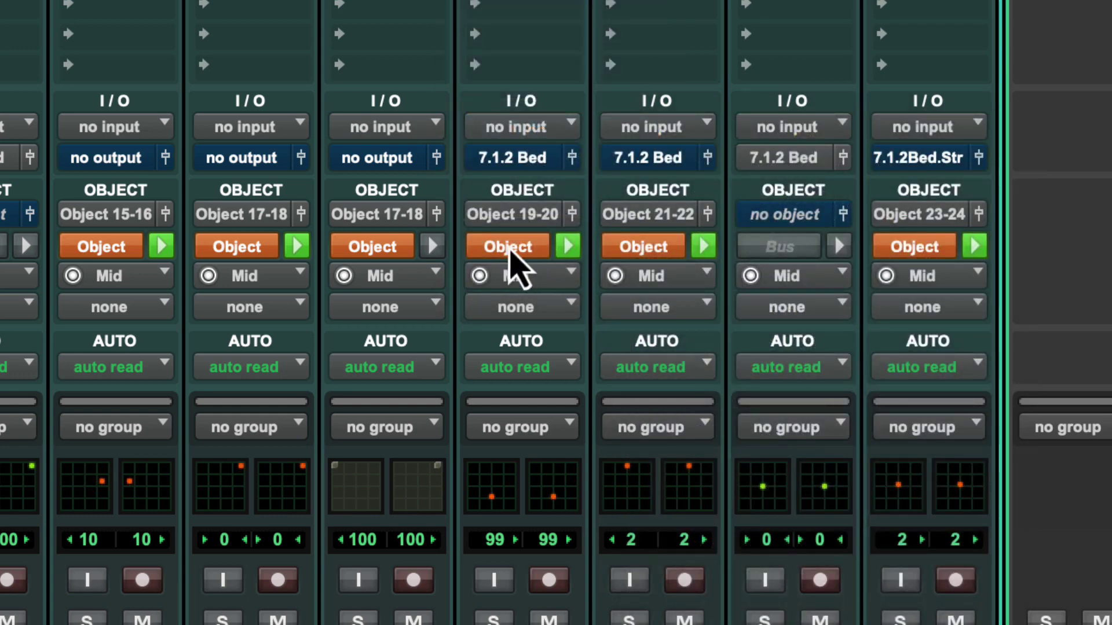
left_click(511, 216)
left_click(579, 31)
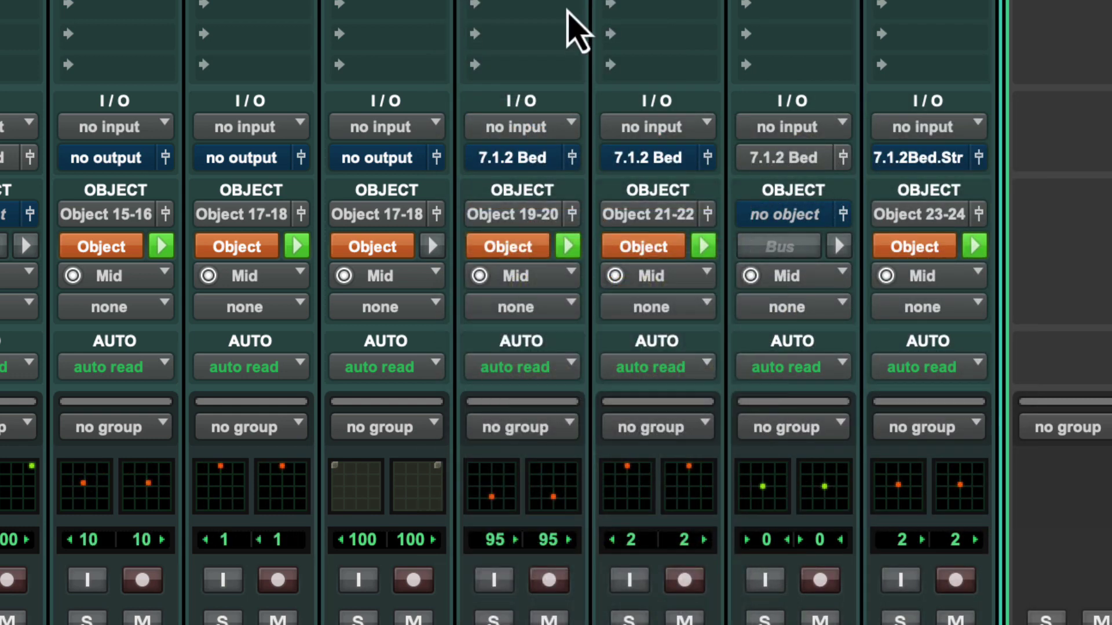
- Toggle the Object 19-20 track to bus mode and back to object mode
left_click(518, 248)
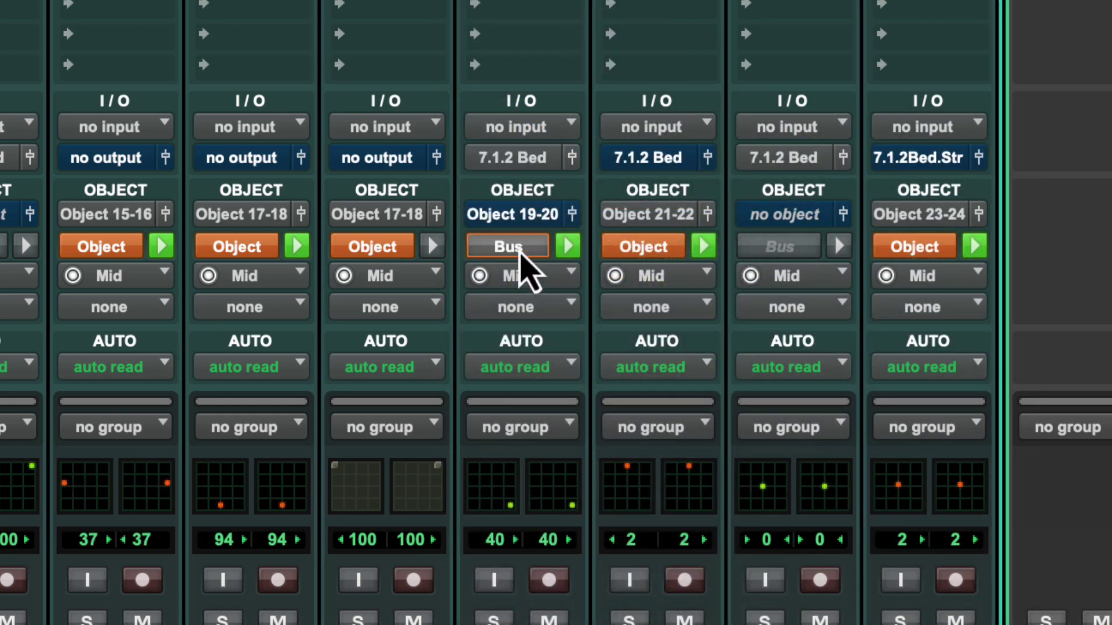
left_click(510, 247)
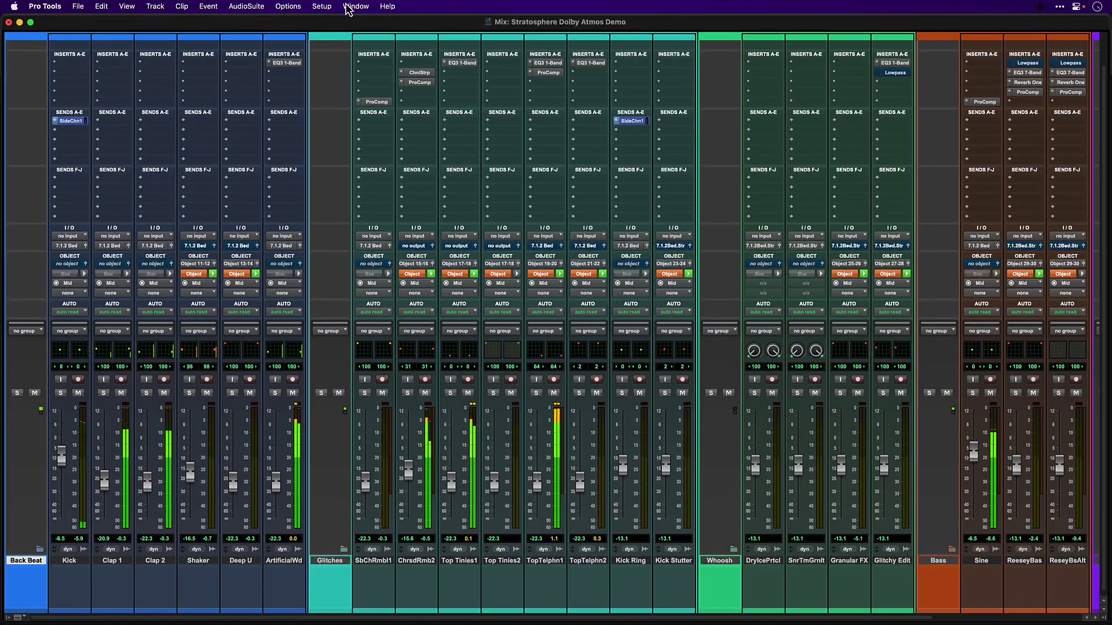
left_click(356, 7)
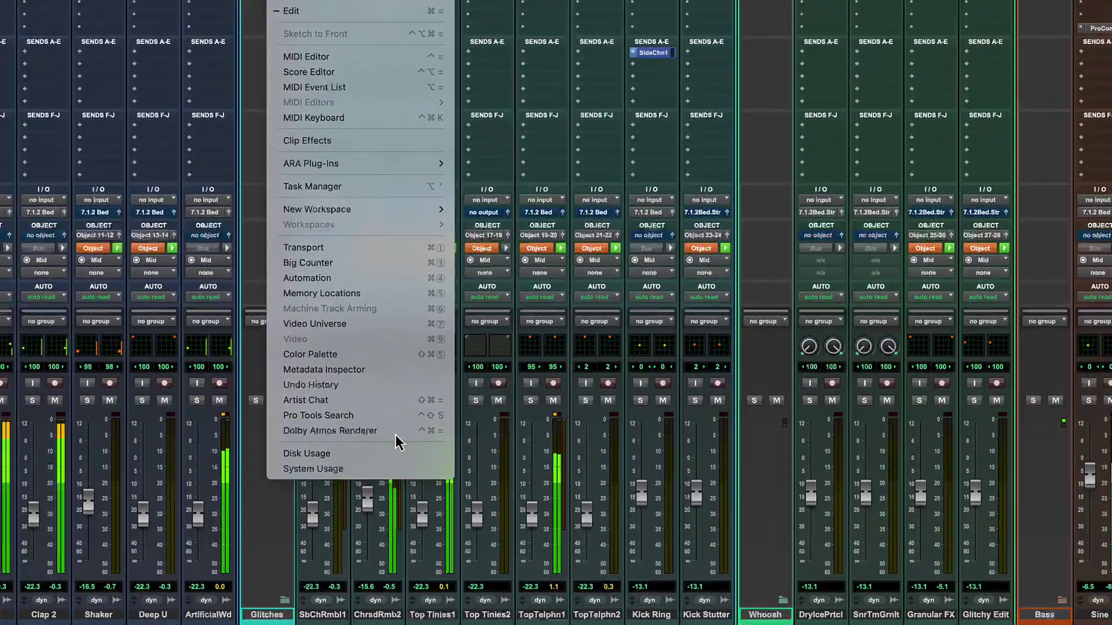
- Open the Dolby Atmos Renderer, solo Kick, Clap 1 and Clap 2, and show Kick's bed panner
left_click(430, 417)
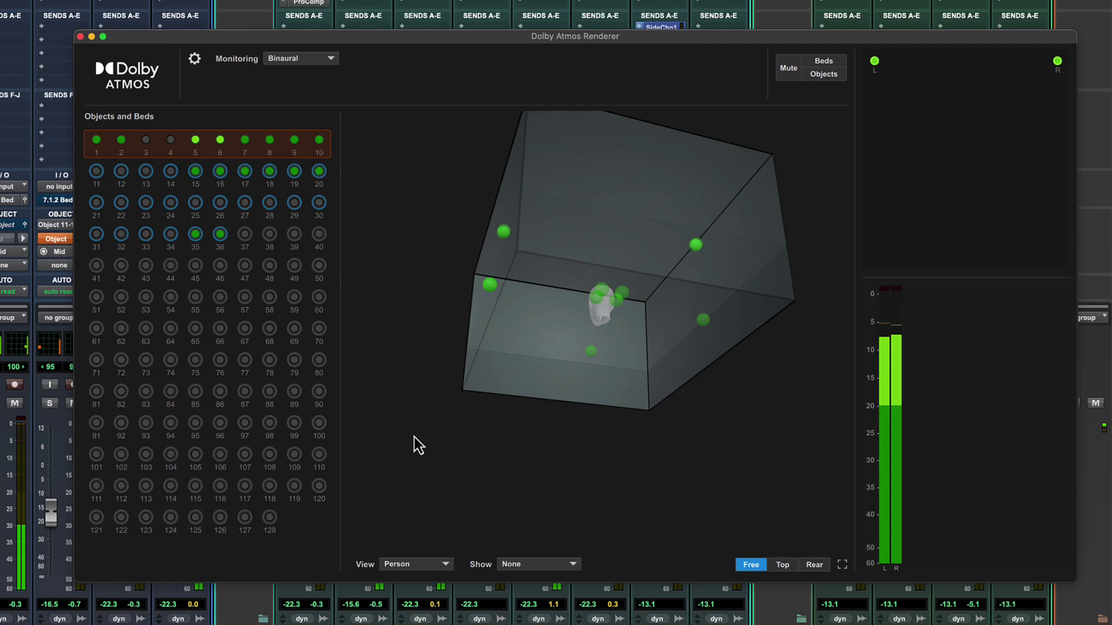
left_click_drag(738, 264, 725, 342)
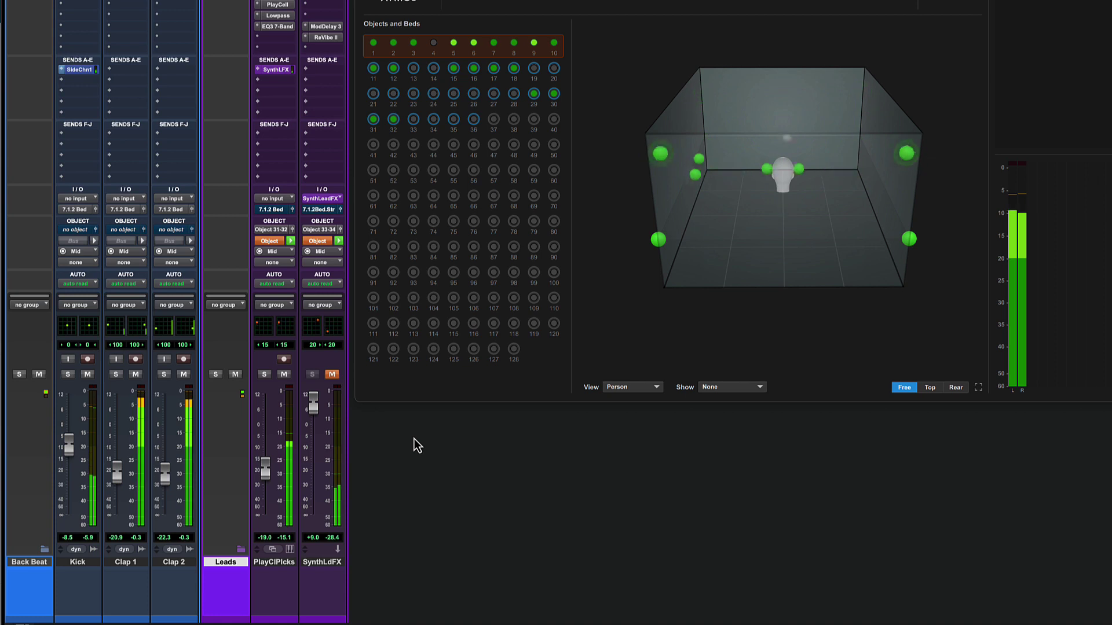
left_click(68, 375)
left_click(116, 375)
left_click(164, 375)
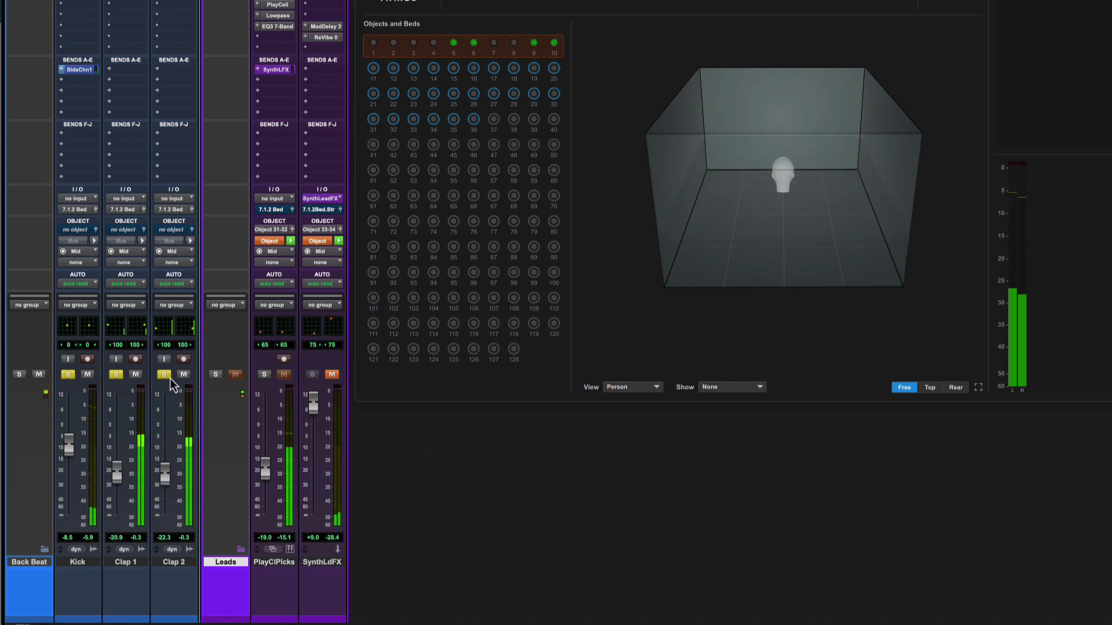
left_click(94, 211)
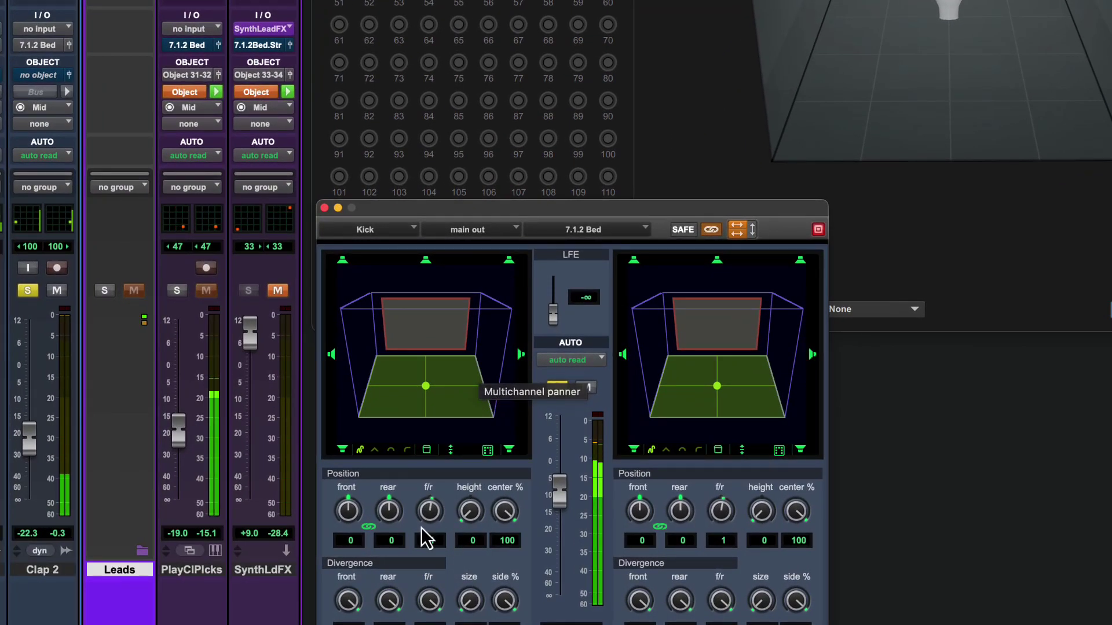
- Push Kick's pan toward the front, compare the Clap 1 and Clap 2 panners, and solo PlayCell Plucks
left_click_drag(427, 538, 435, 492)
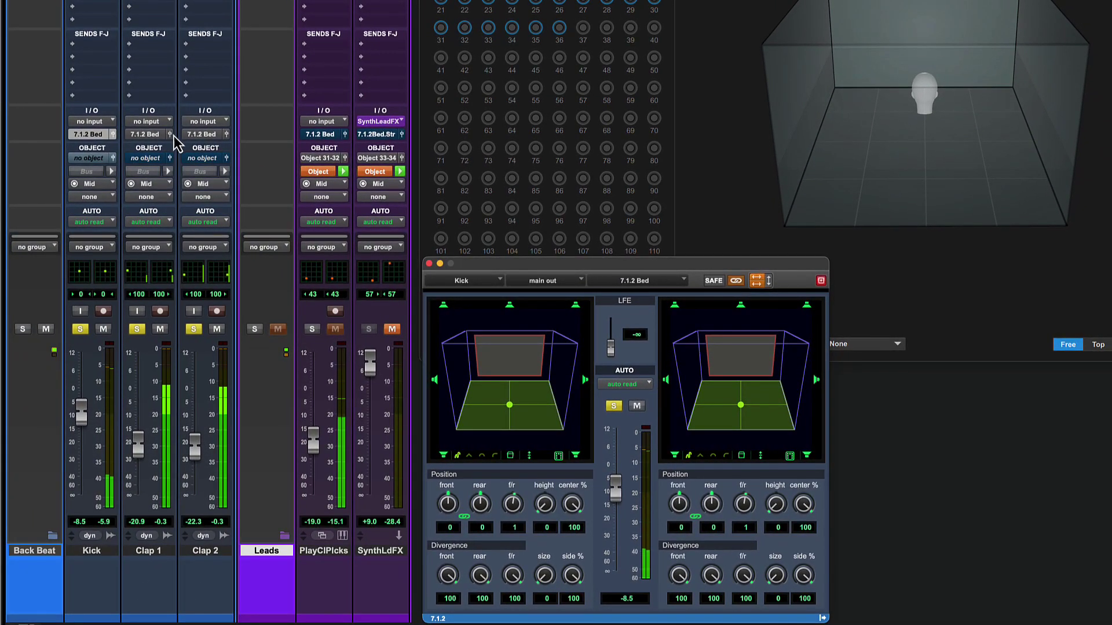
left_click(171, 136)
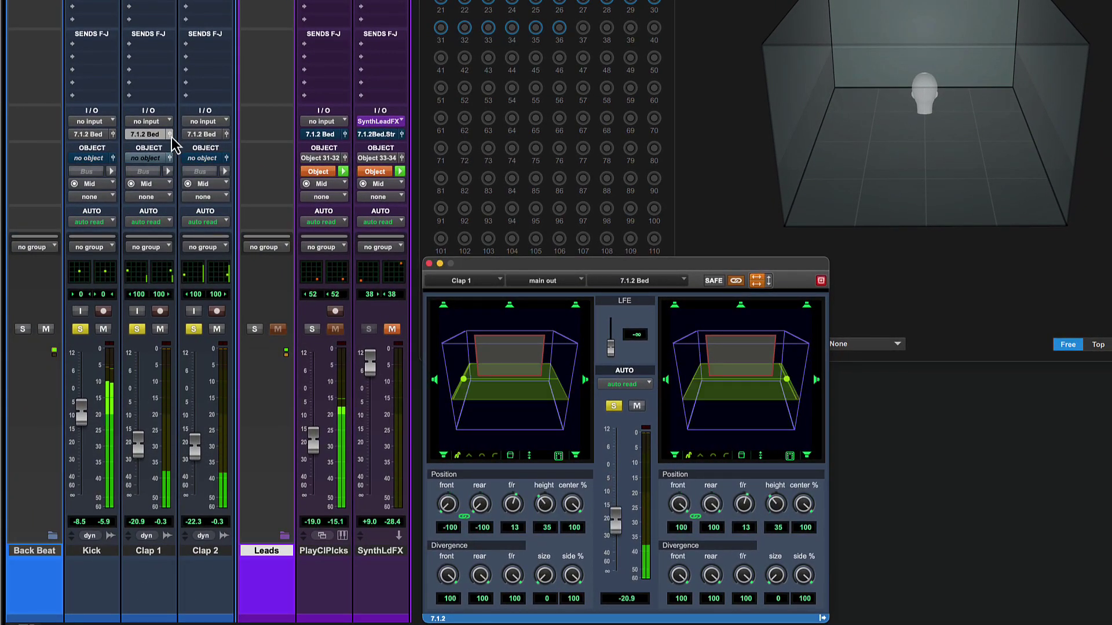
left_click(226, 137)
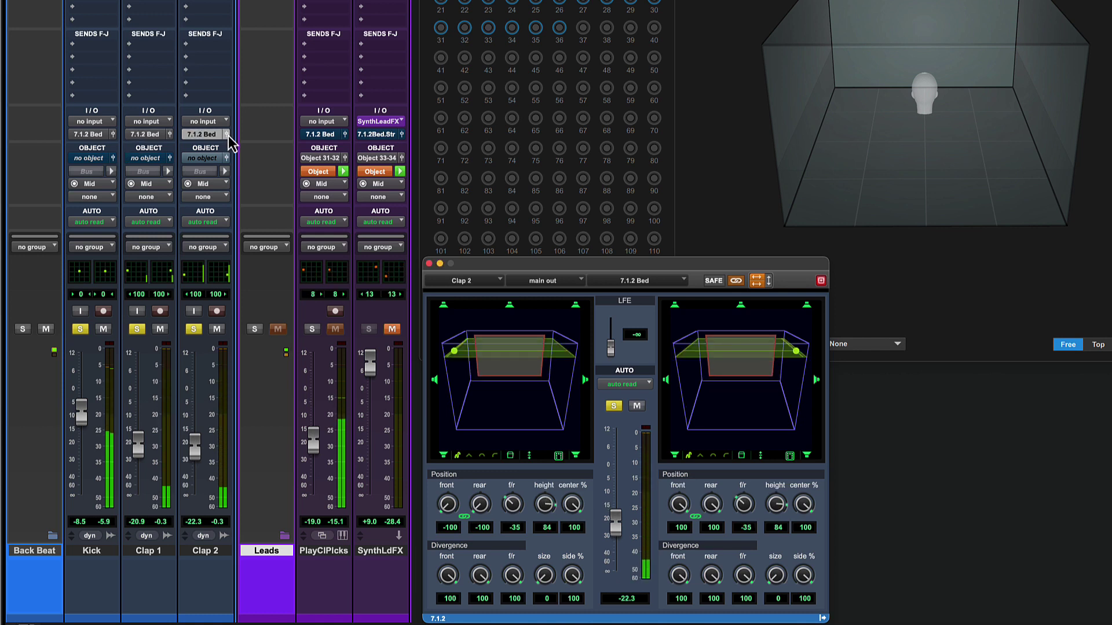
left_click(312, 330)
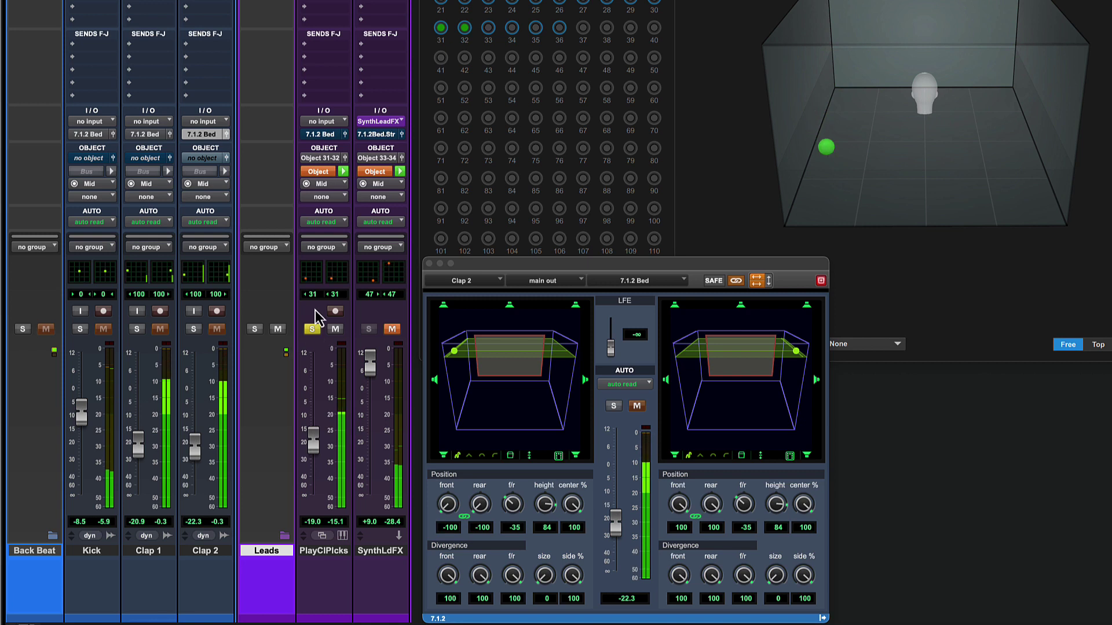
- Show PlayCell Plucks' panner, unmute Synth Lead FX and show its panner, then unsolo PlayCell Plucks
left_click(346, 134)
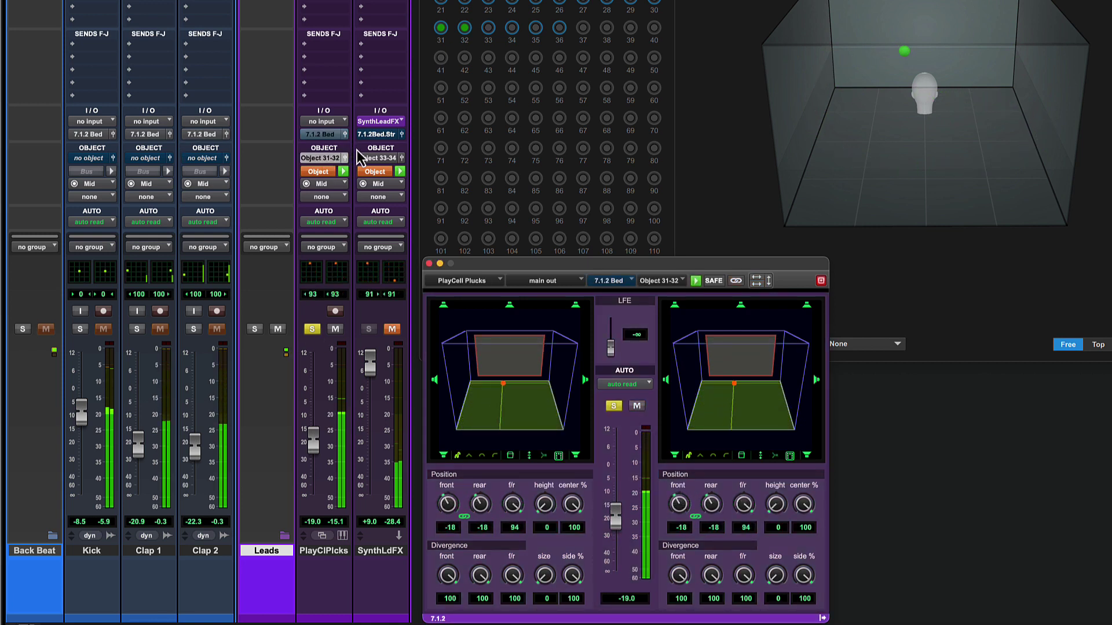
left_click(392, 329)
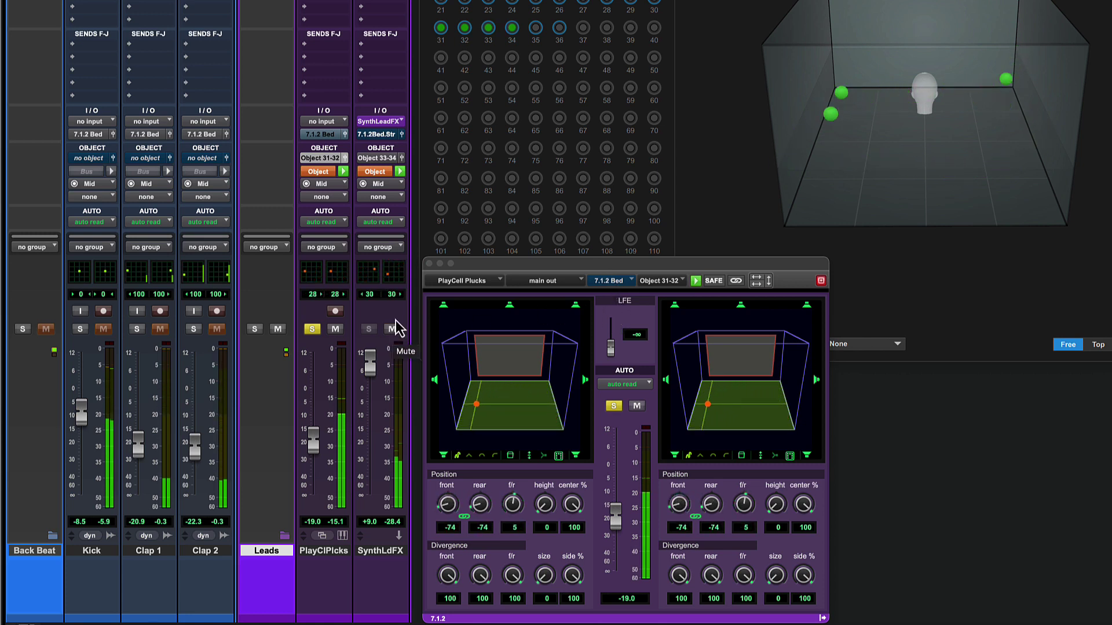
left_click(401, 134)
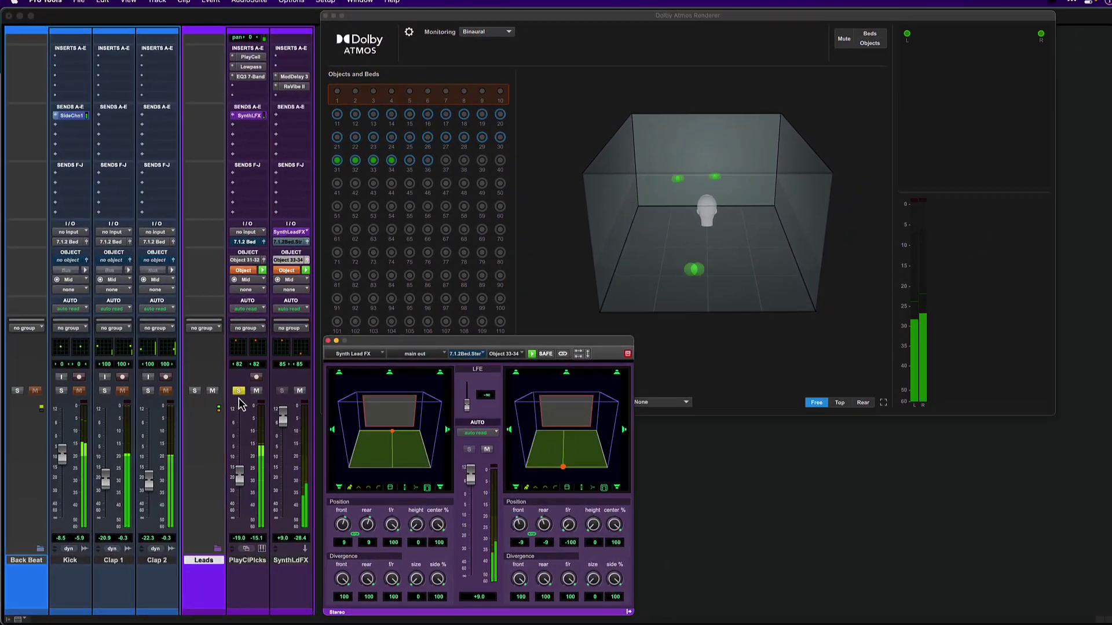
left_click(236, 394)
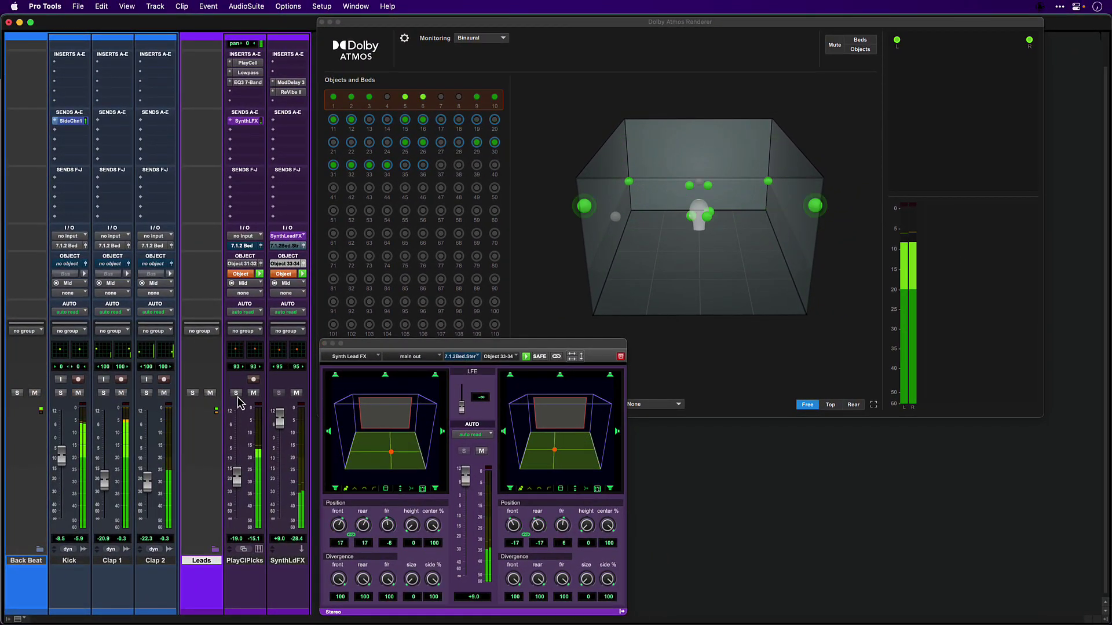